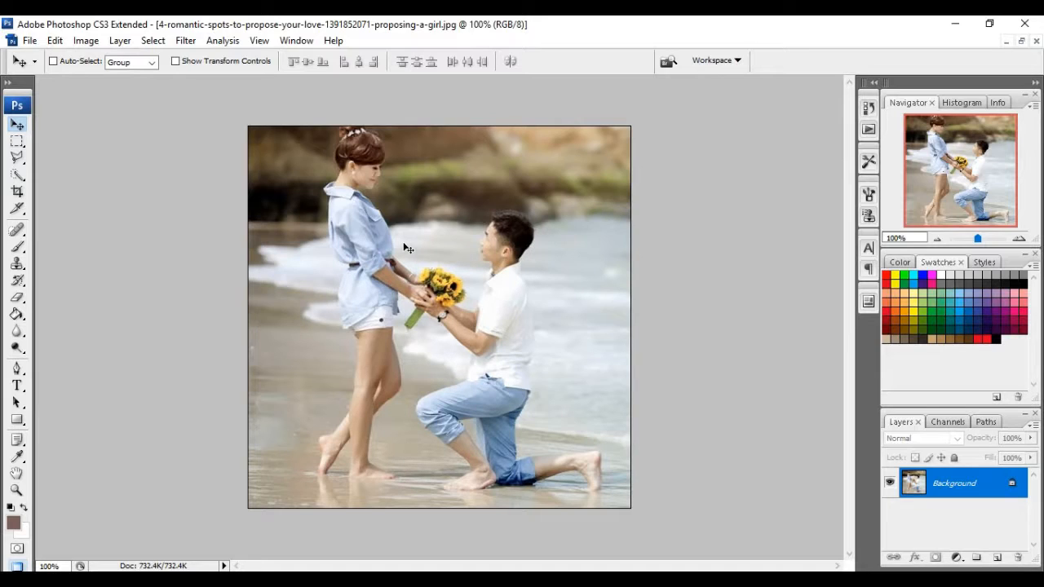
- Create a new layer named Layer 1 with a green colour label and the Soft Light blend mode
left_click(120, 41)
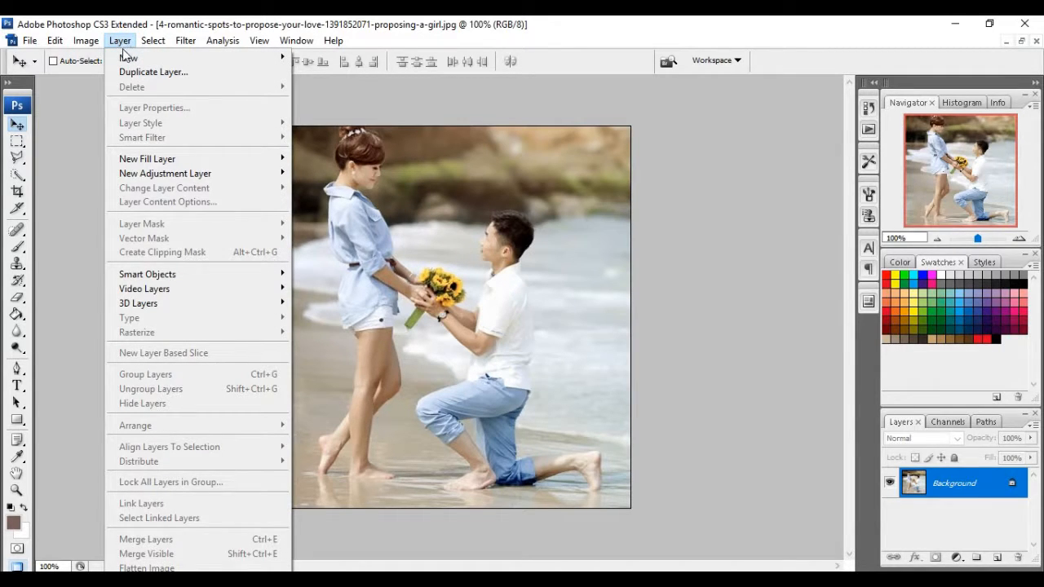
mouse_move(127, 61)
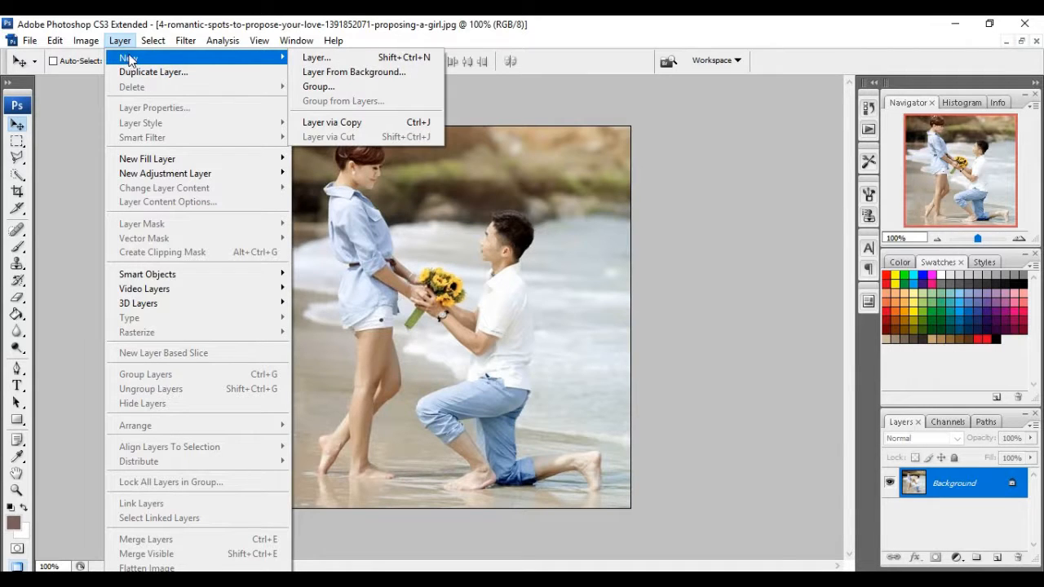
left_click(389, 59)
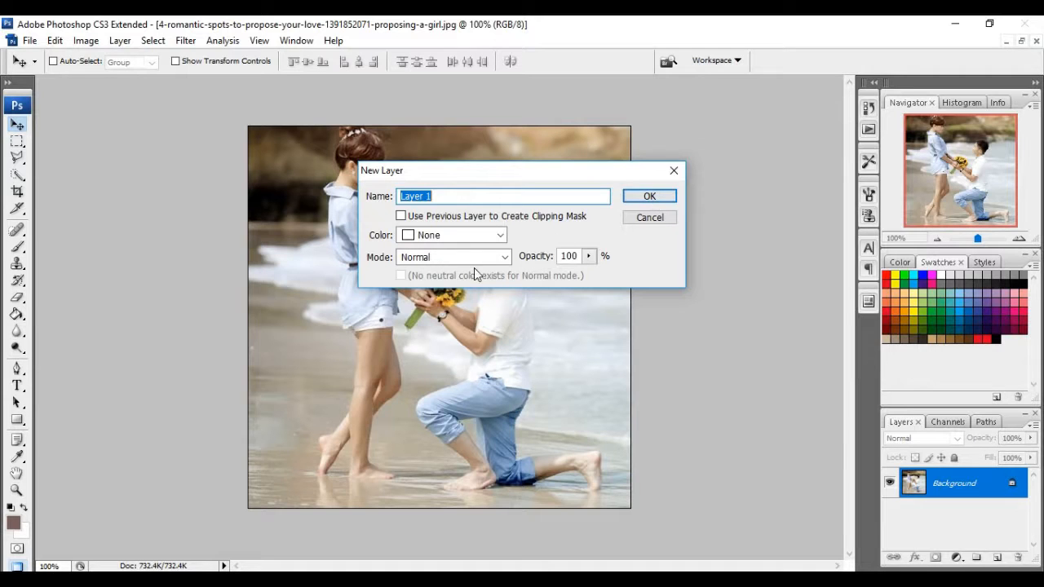
left_click(421, 238)
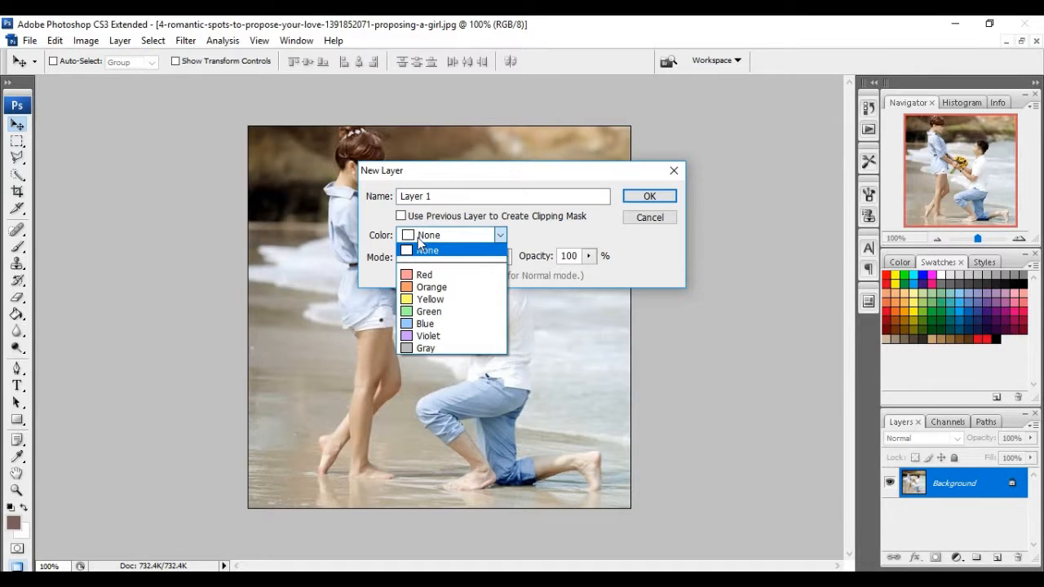
left_click(429, 315)
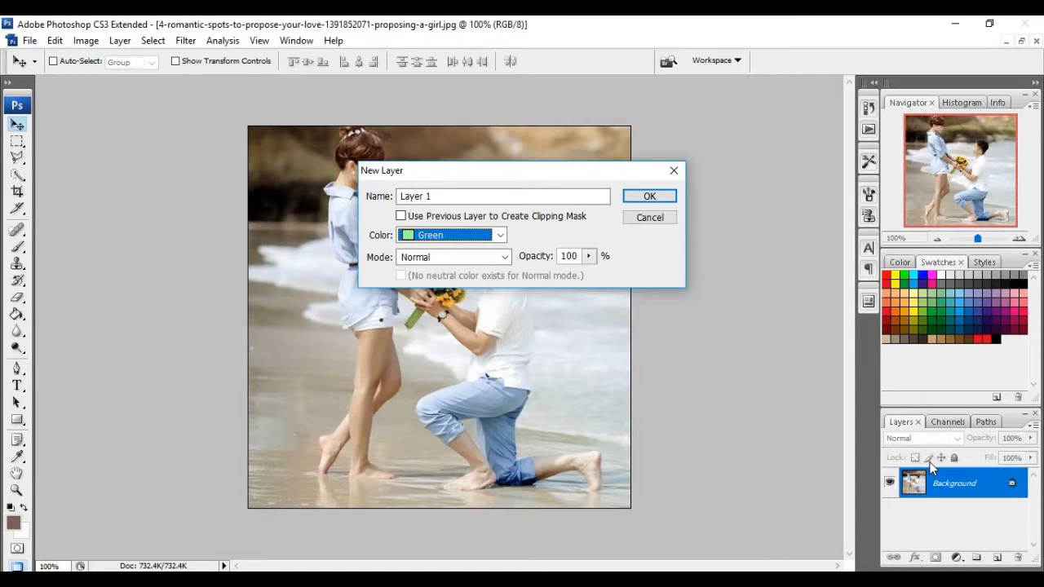
left_click(485, 258)
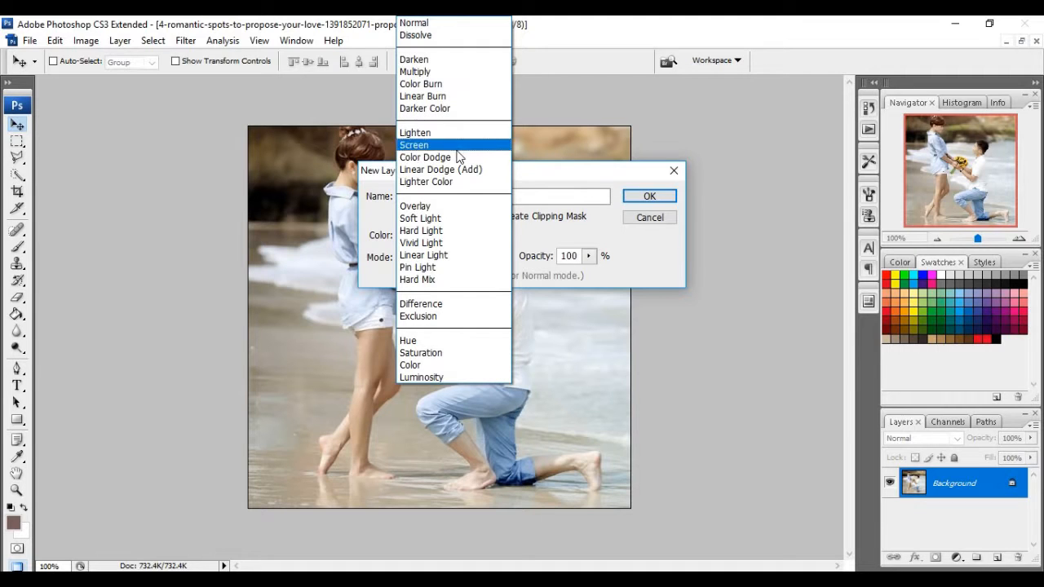
left_click(442, 221)
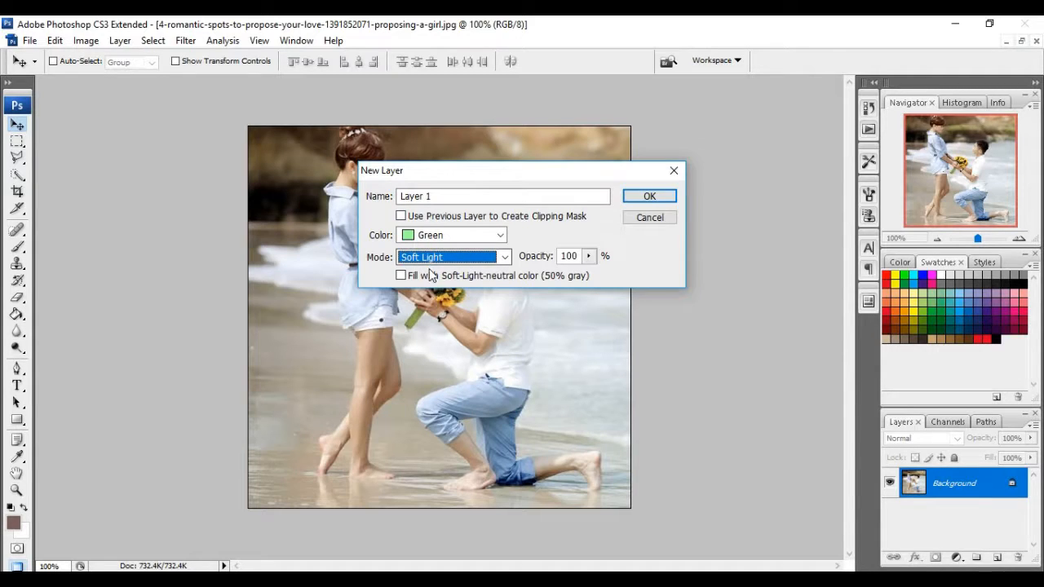
left_click(649, 198)
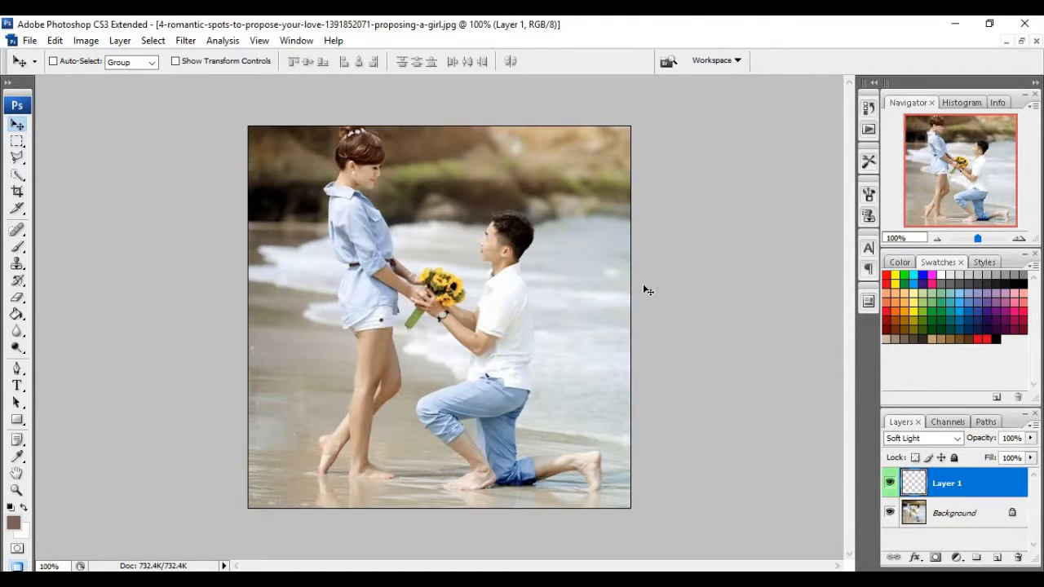
- Fill Layer 1 with the Clouds render filter
left_click(187, 40)
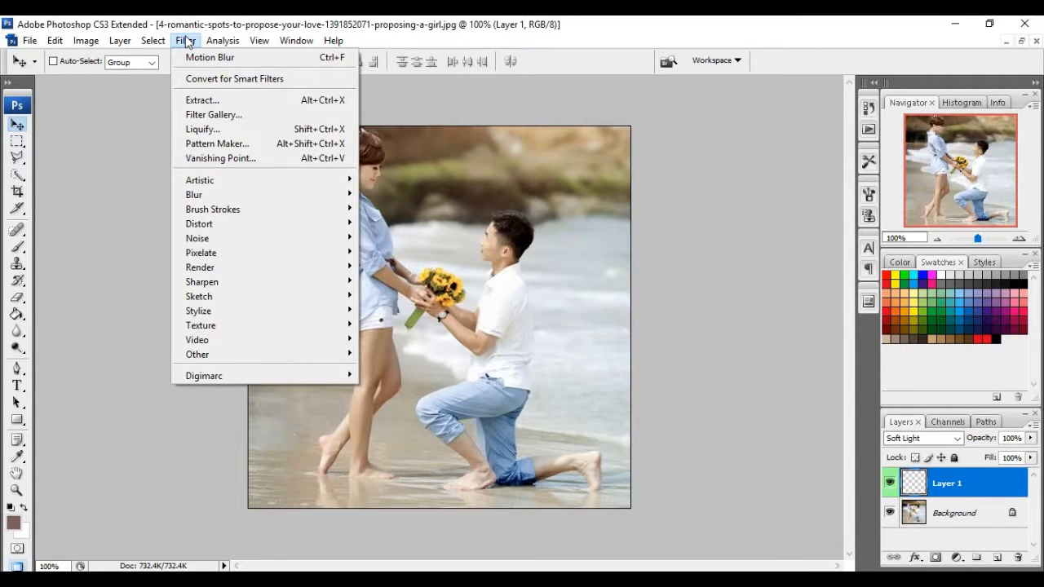
mouse_move(228, 269)
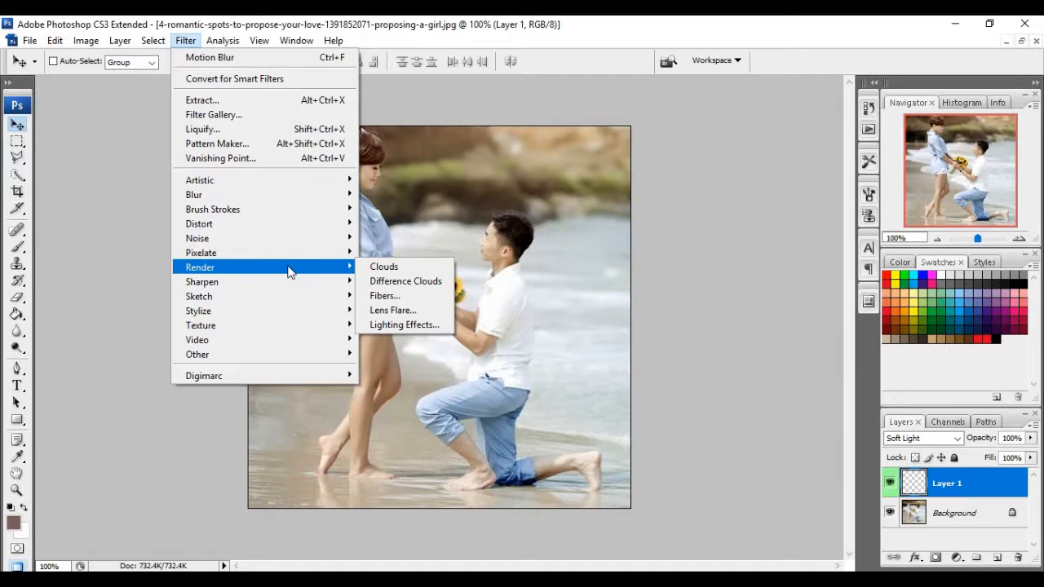
left_click(400, 266)
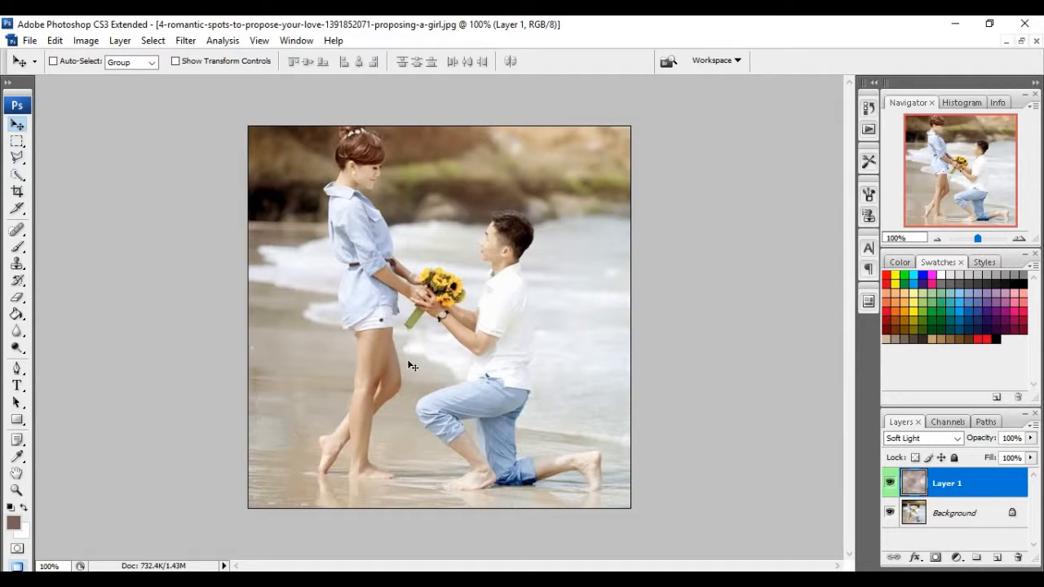
- Apply the Add Noise filter to Layer 1 with an amount of 200.05% and Gaussian distribution
left_click(187, 41)
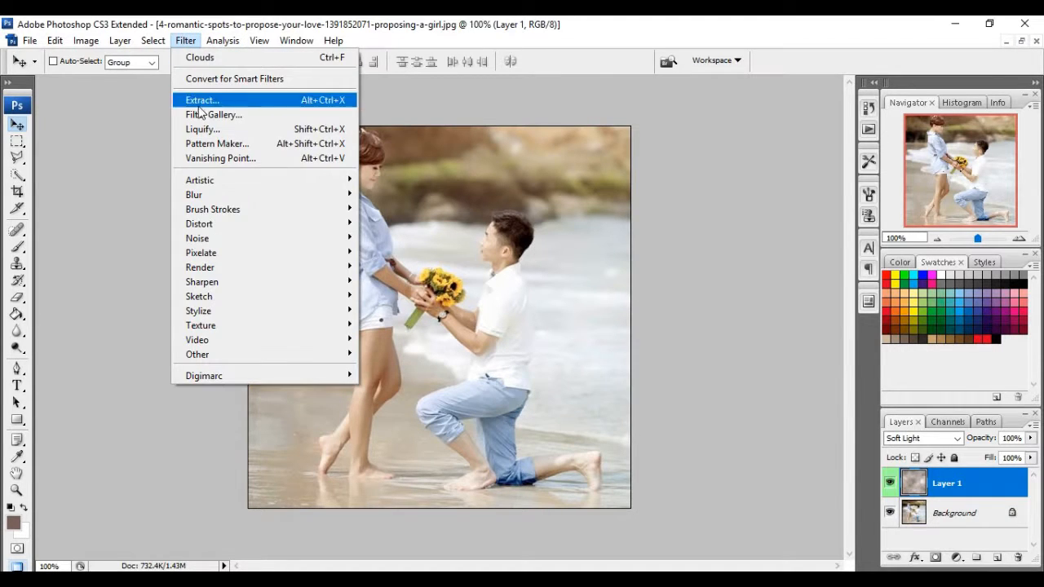
mouse_move(213, 241)
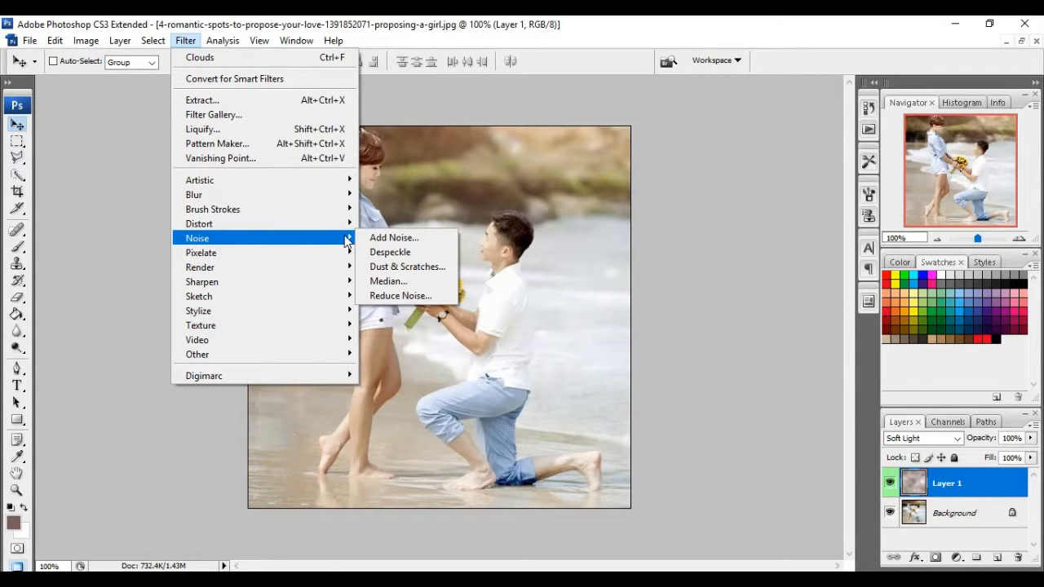
left_click(397, 239)
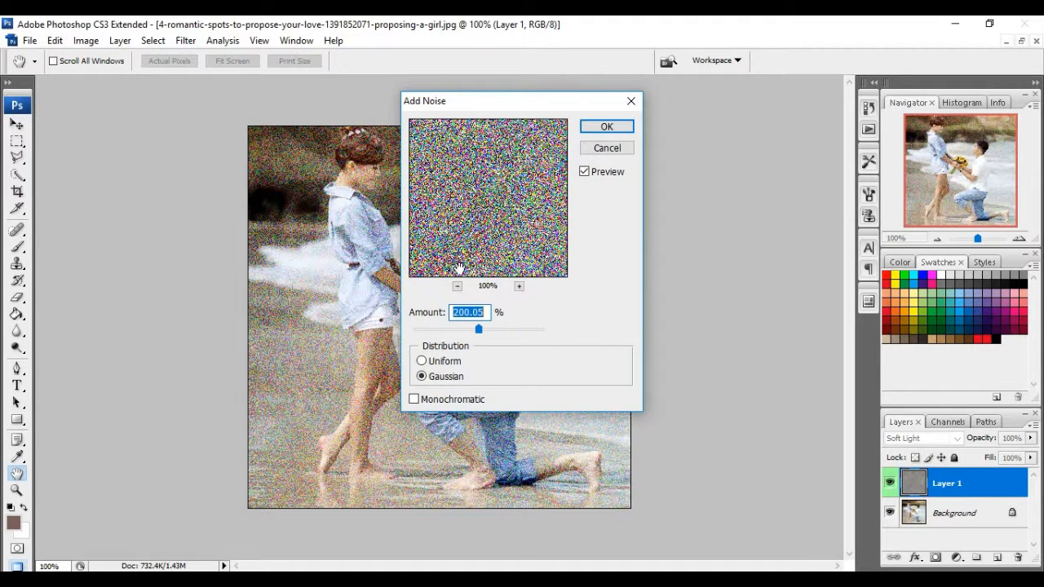
left_click(422, 362)
left_click(423, 378)
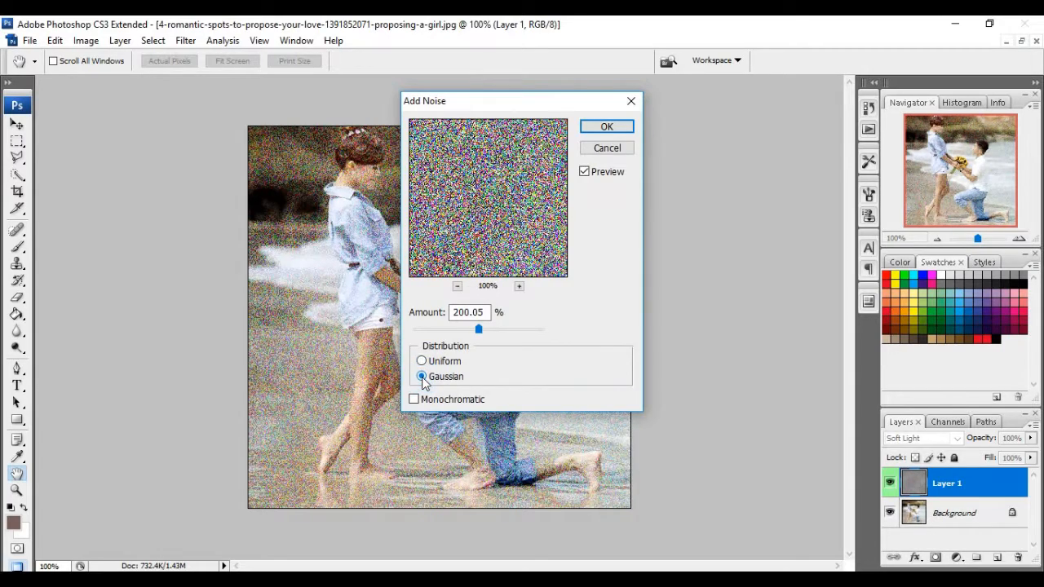
left_click(422, 360)
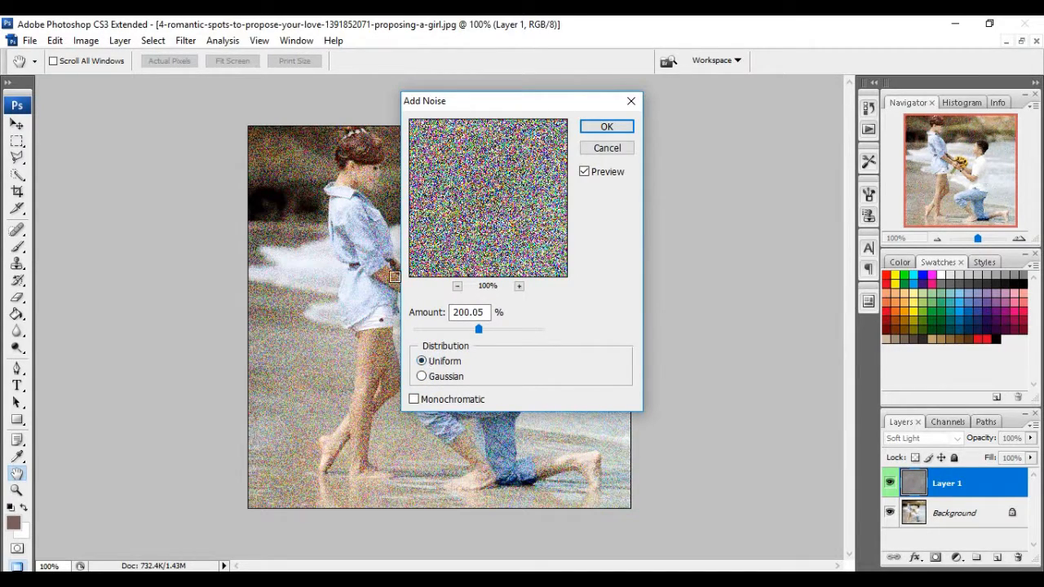
left_click(421, 377)
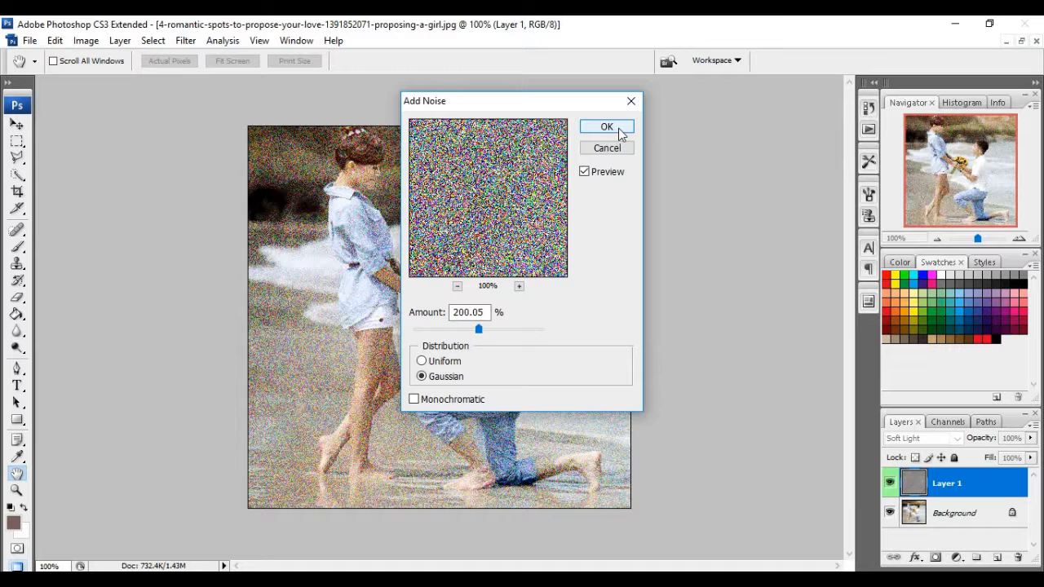
left_click(607, 127)
key("v")
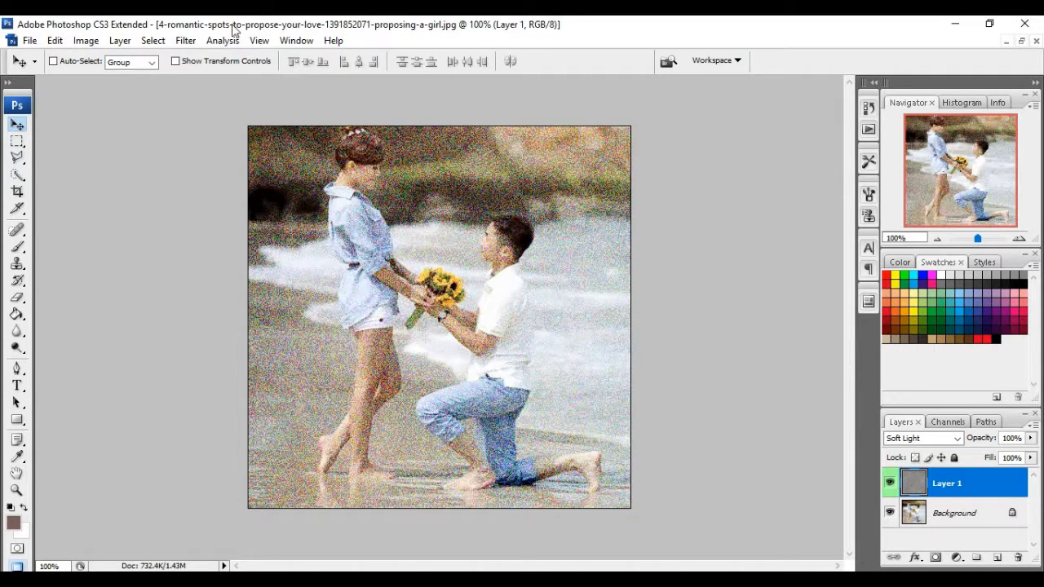
- Open the Motion Blur filter settings for the noise on Layer 1
left_click(190, 47)
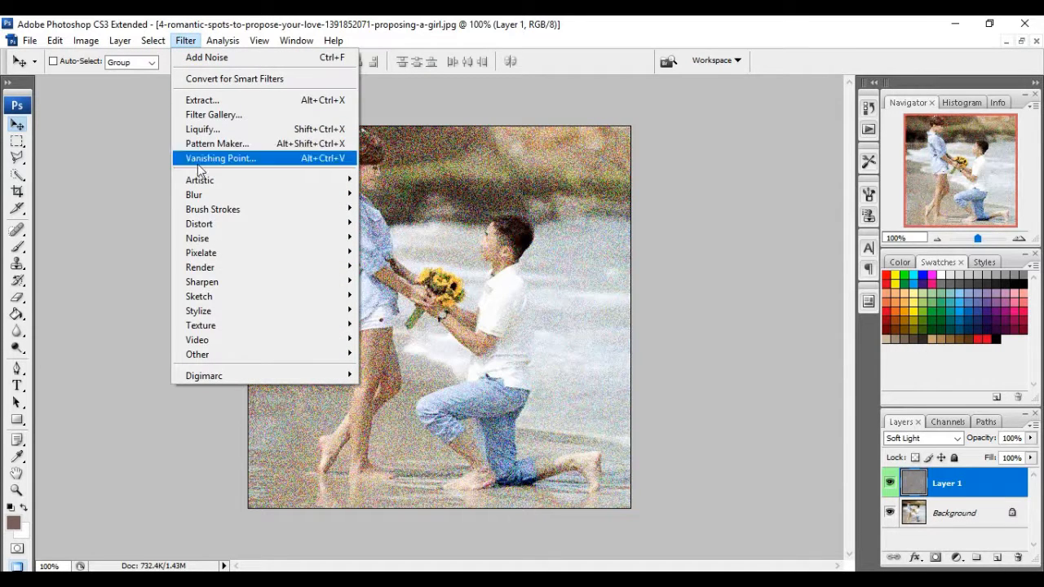
mouse_move(210, 225)
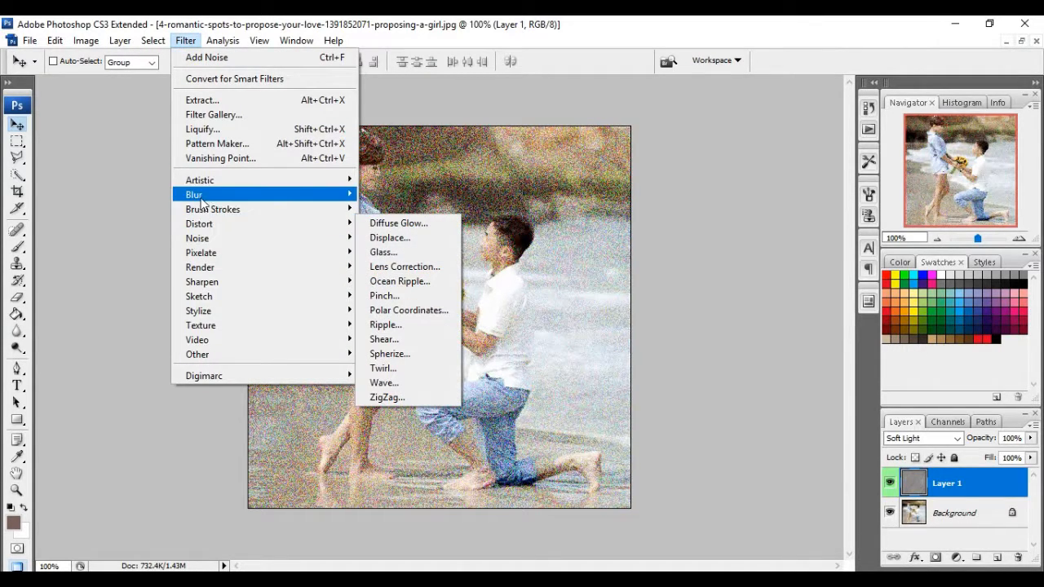
mouse_move(202, 199)
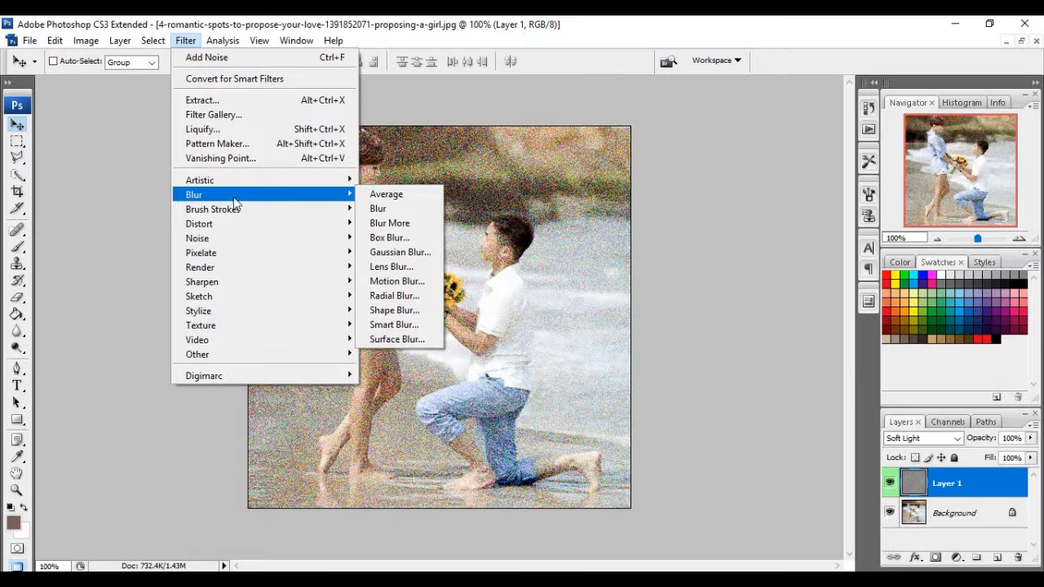
left_click(397, 281)
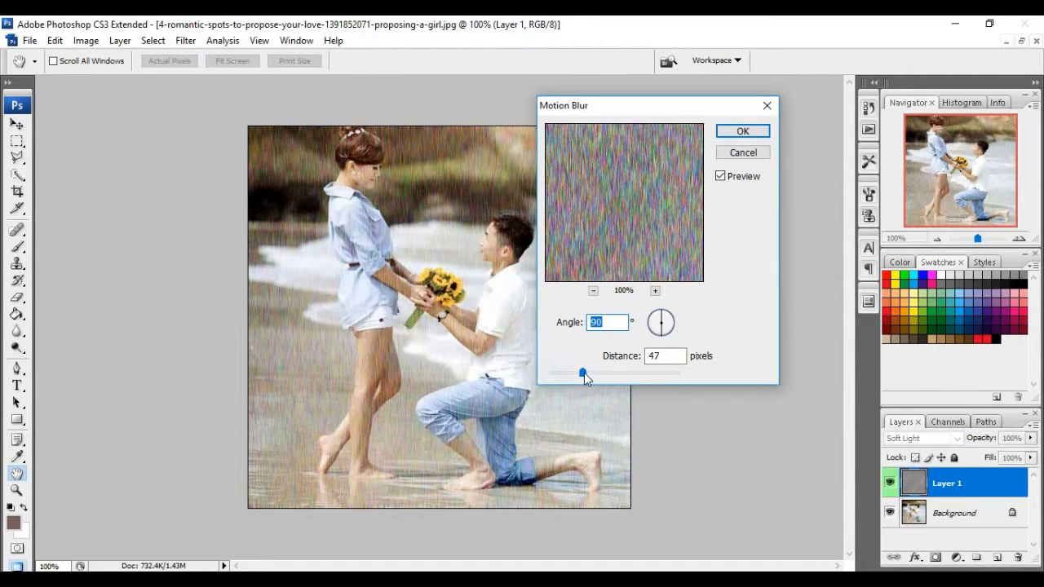
- Try a motion blur distance of 915 pixels with the angle turned to -18 and -48 degrees
left_click_drag(607, 373, 674, 373)
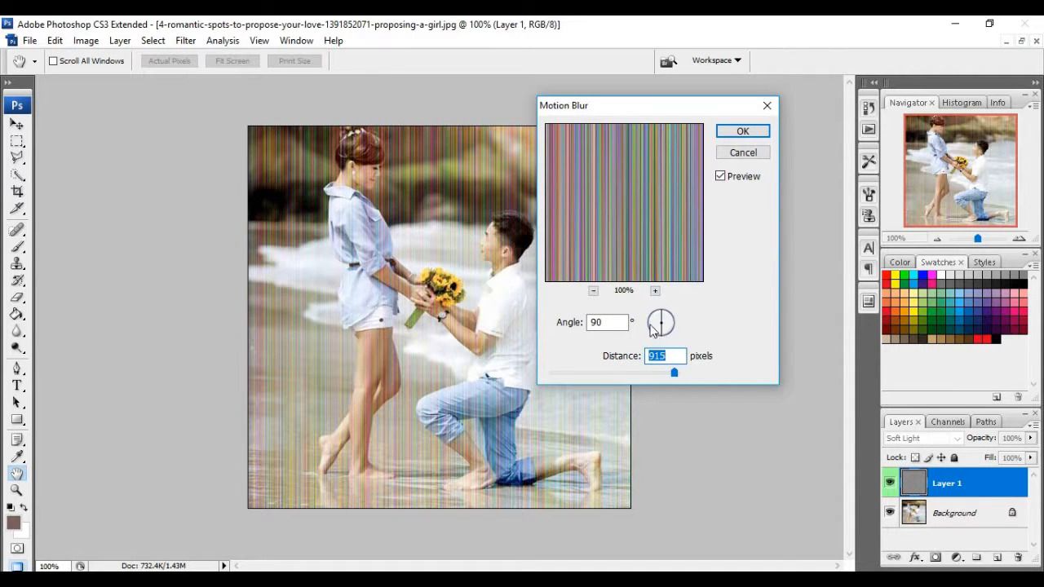
left_click_drag(661, 318, 649, 324)
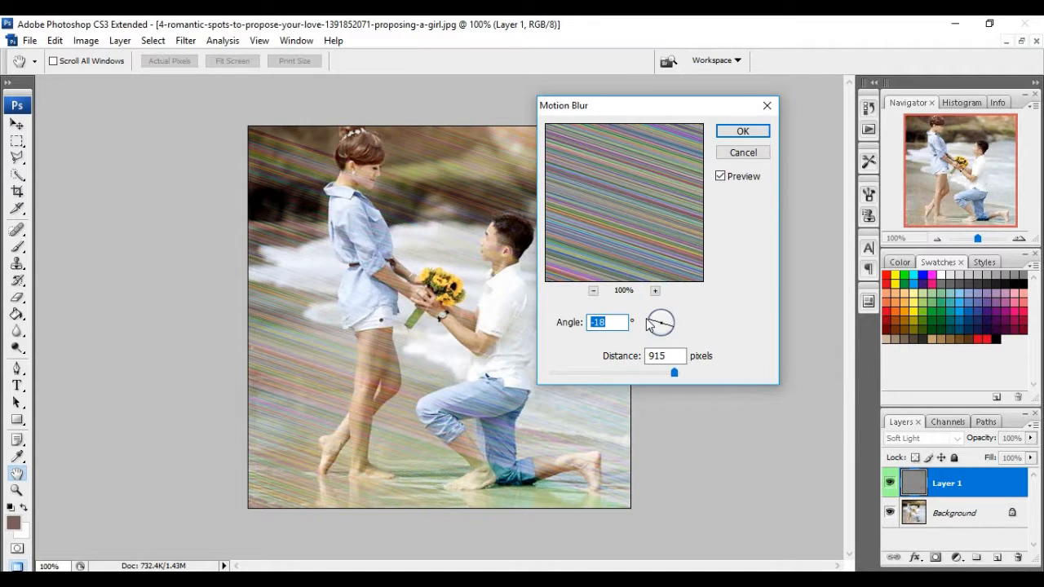
left_click(652, 324)
left_click(666, 328)
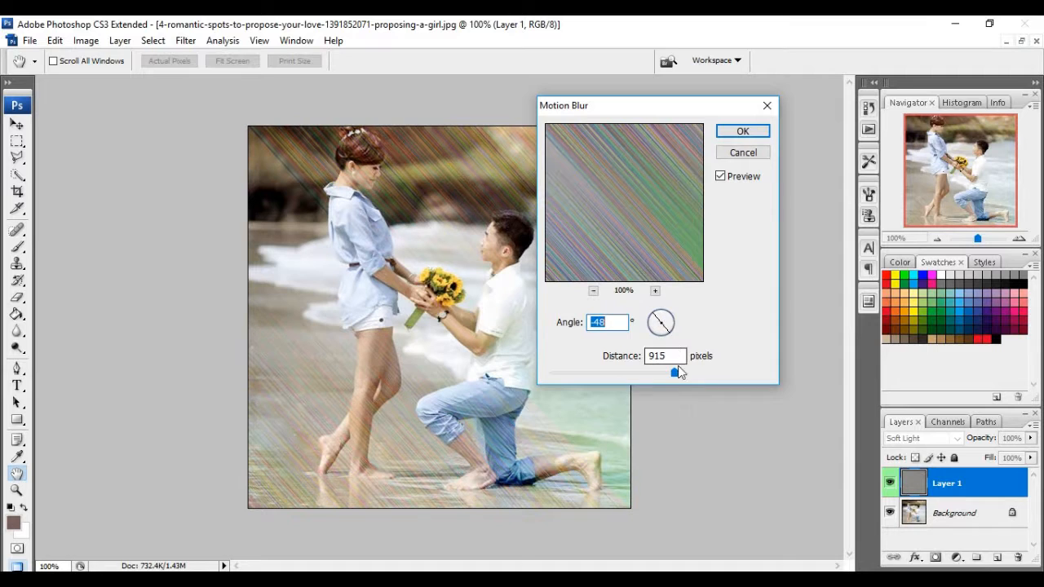
- Set the motion blur to a 90-degree angle and a distance of 10 pixels, and apply it to Layer 1
left_click(687, 375)
left_click_drag(650, 375, 555, 372)
mouse_move(659, 321)
left_mouse_down()
mouse_move(659, 312)
mouse_move(663, 322)
left_mouse_up()
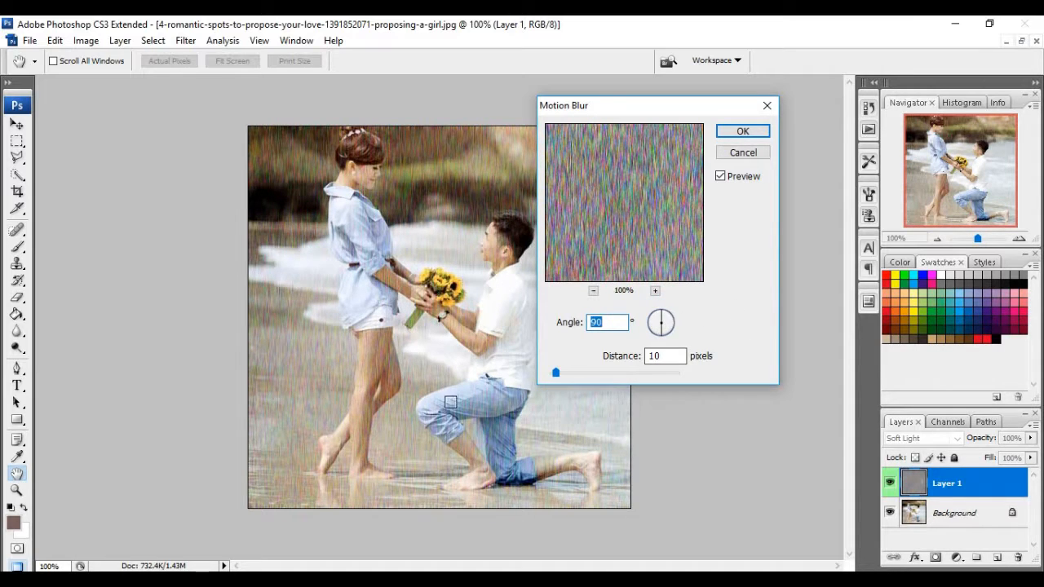
left_click(438, 356)
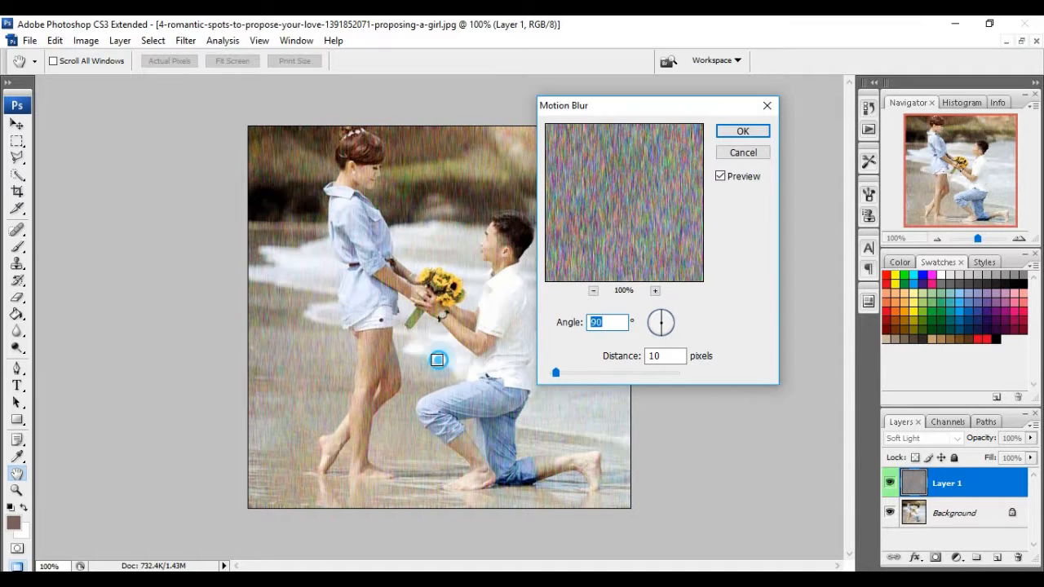
left_click(391, 266)
left_click(359, 215)
left_click(322, 249)
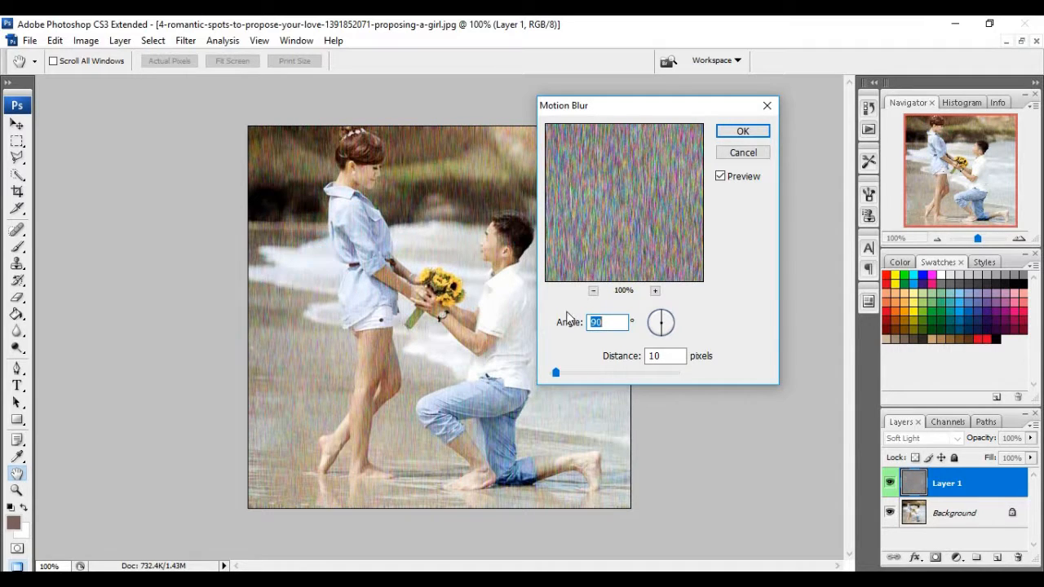
left_click(741, 132)
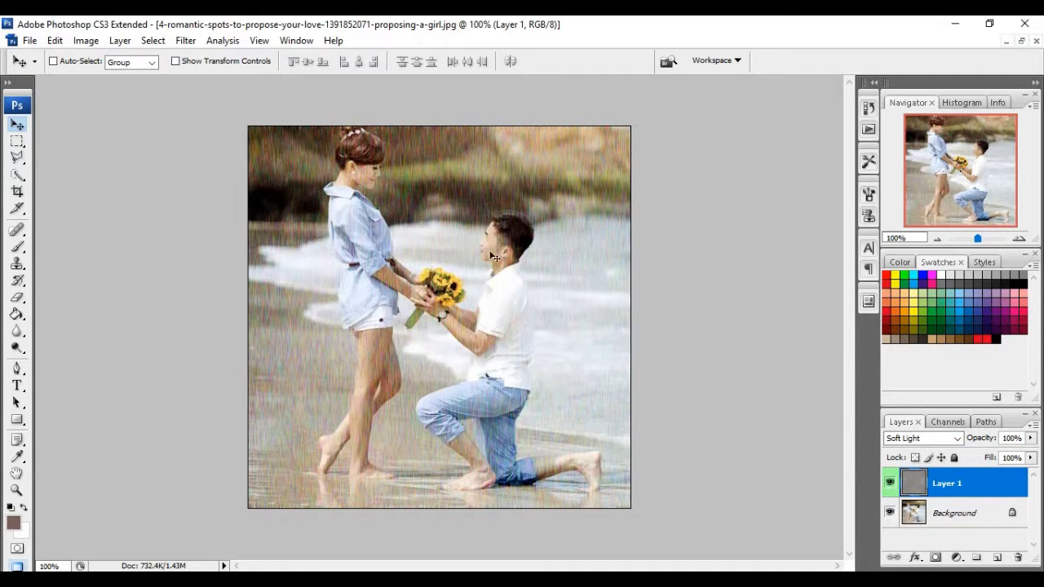
- Switch Layer 1's blend mode to Normal for comparison, and set it back to Soft Light
left_click(958, 441)
left_click(921, 71)
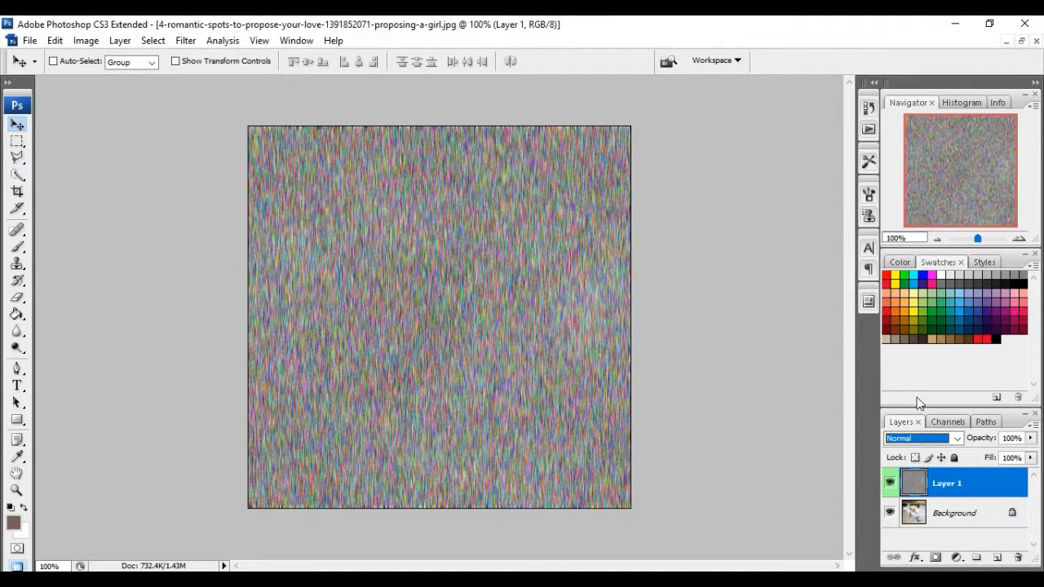
left_click(922, 439)
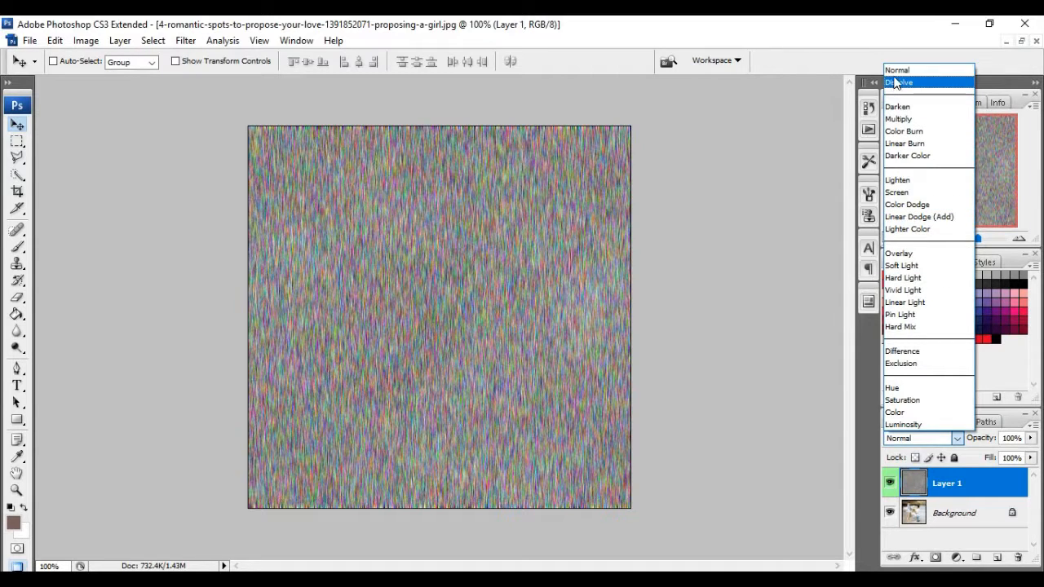
left_click(897, 70)
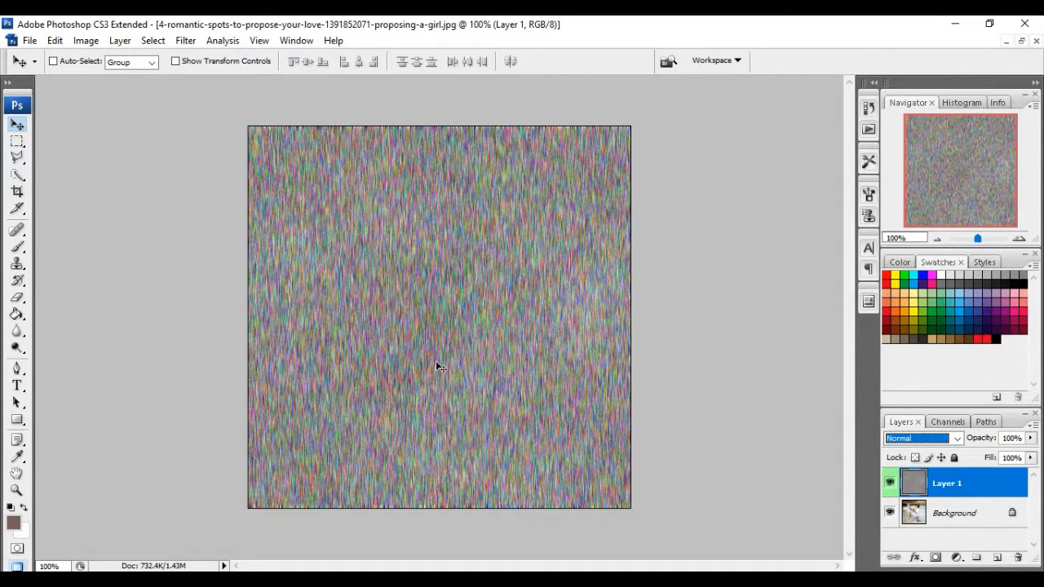
left_click(919, 441)
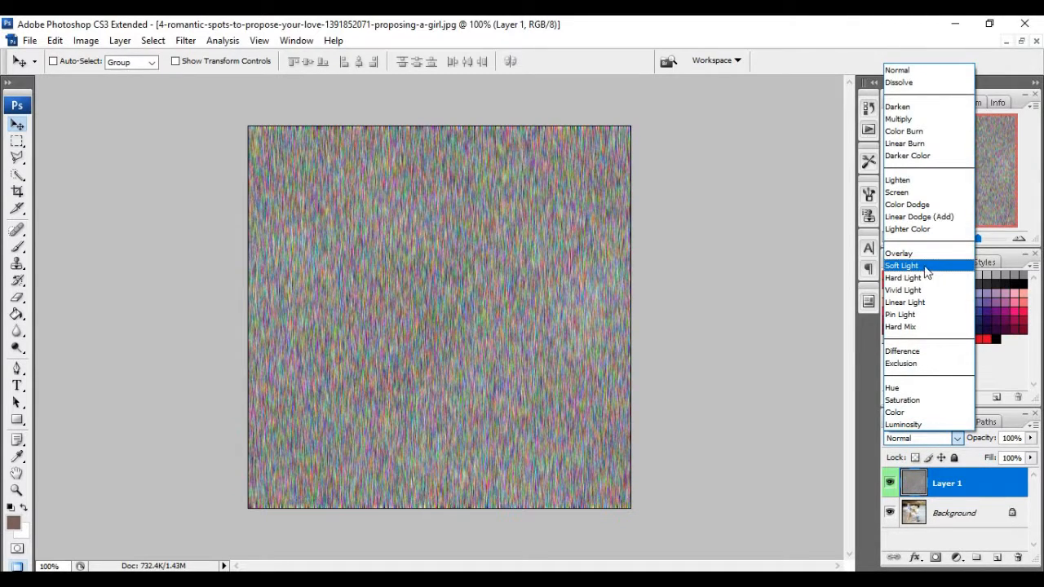
left_click(926, 269)
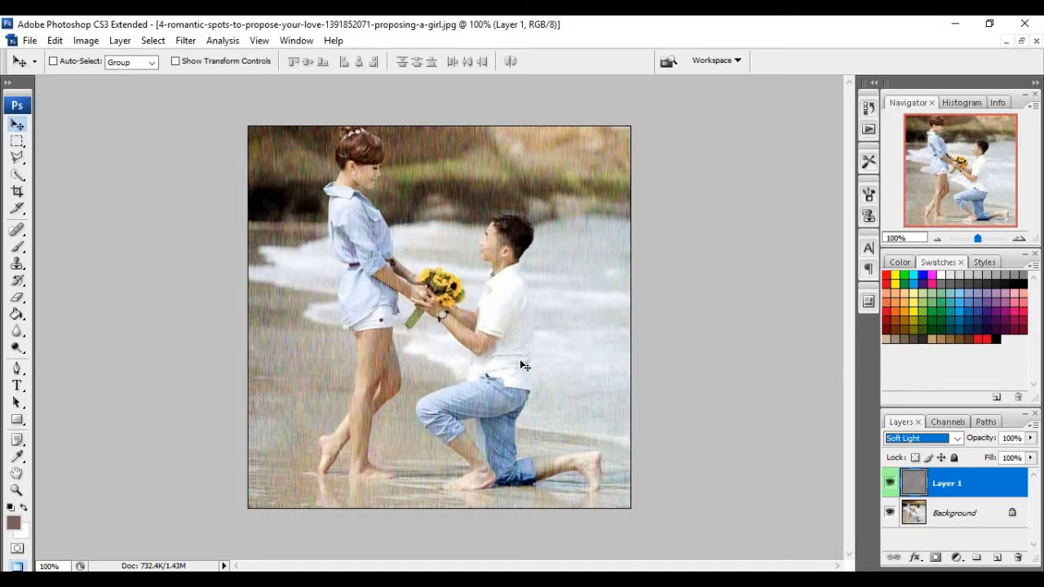